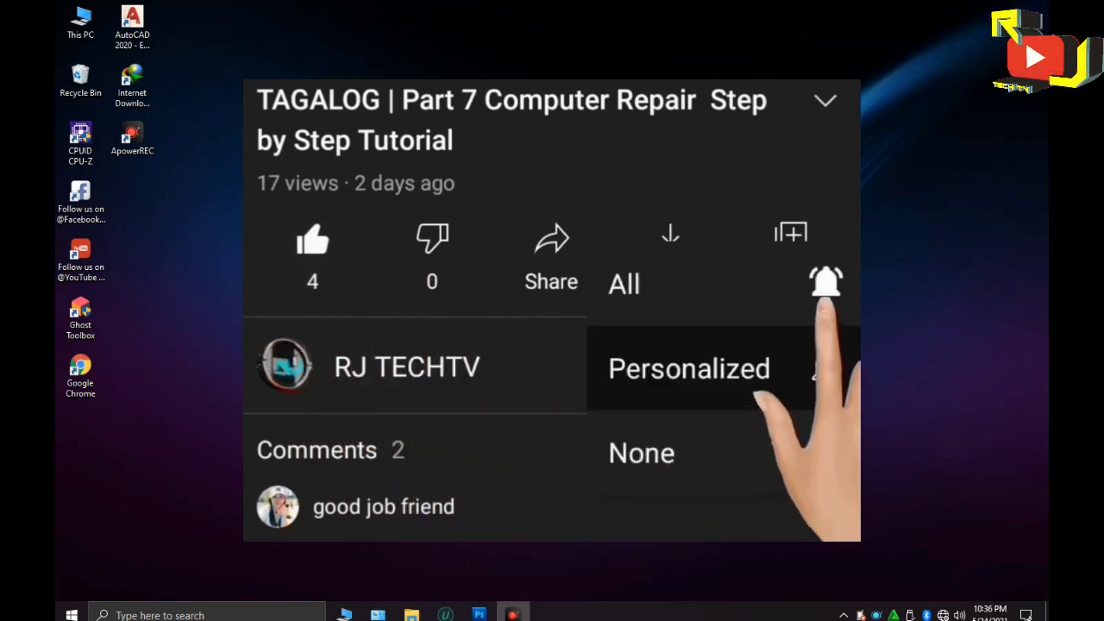
# Launch SketchUp and bring up a new blank model.
pyautogui.click(72, 614)
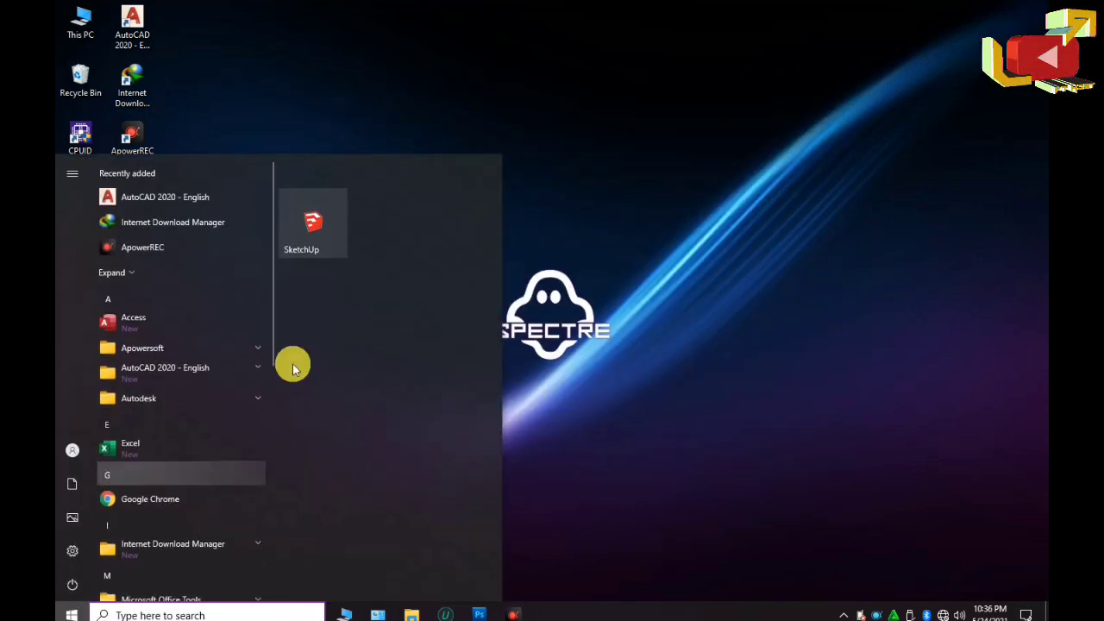
pyautogui.click(337, 250)
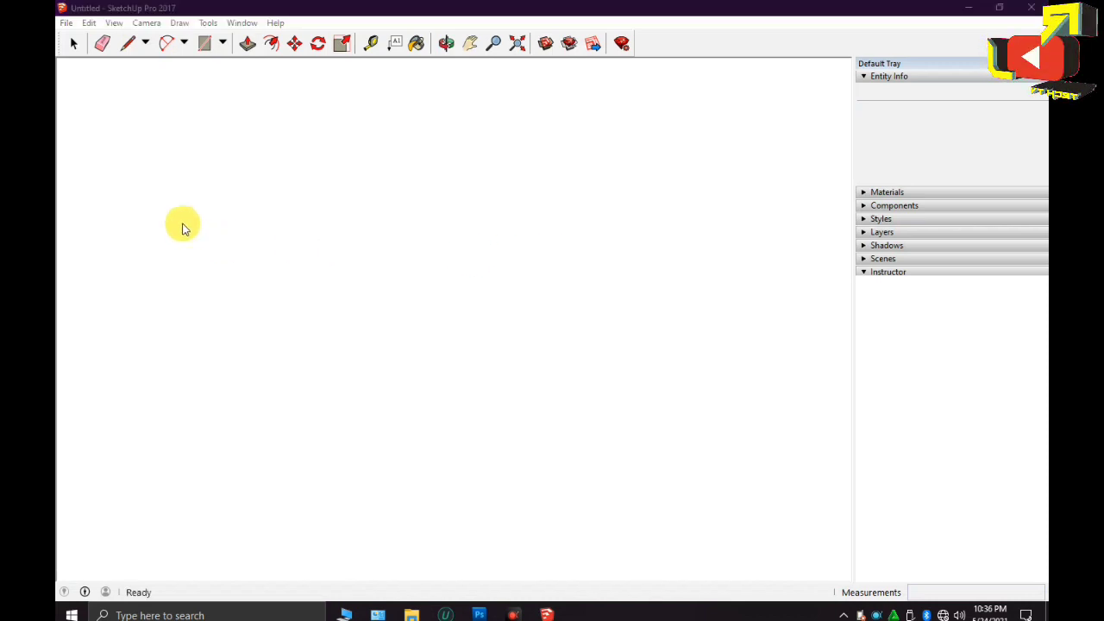
pyautogui.press('Return')
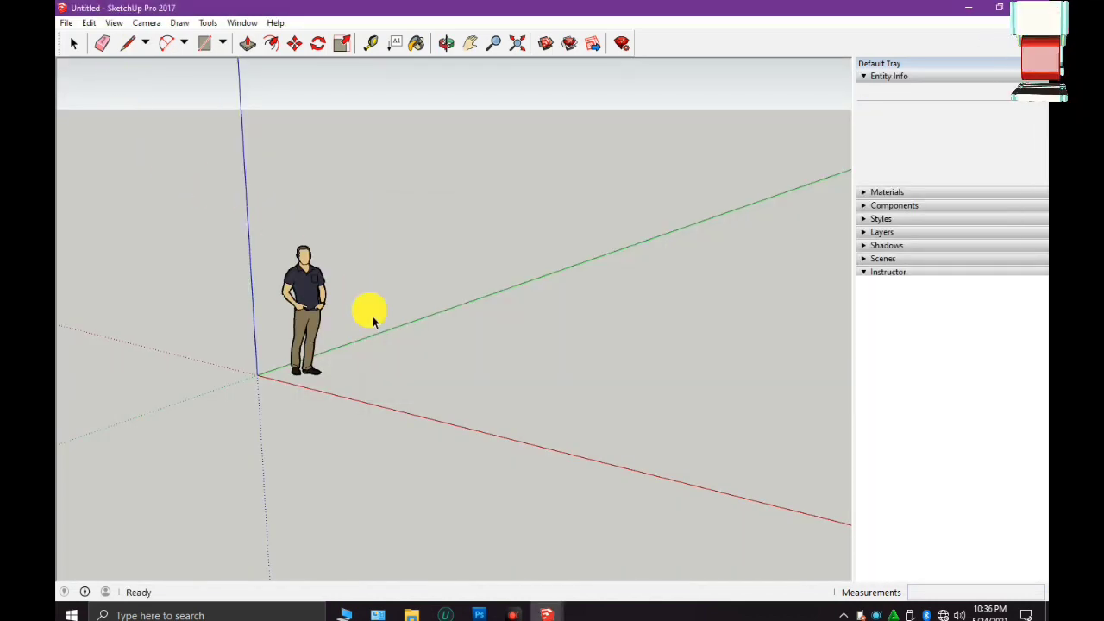
# Open the model v.16 Cute House.skp from the Documents folder and dismiss the file version notice.
pyautogui.click(66, 22)
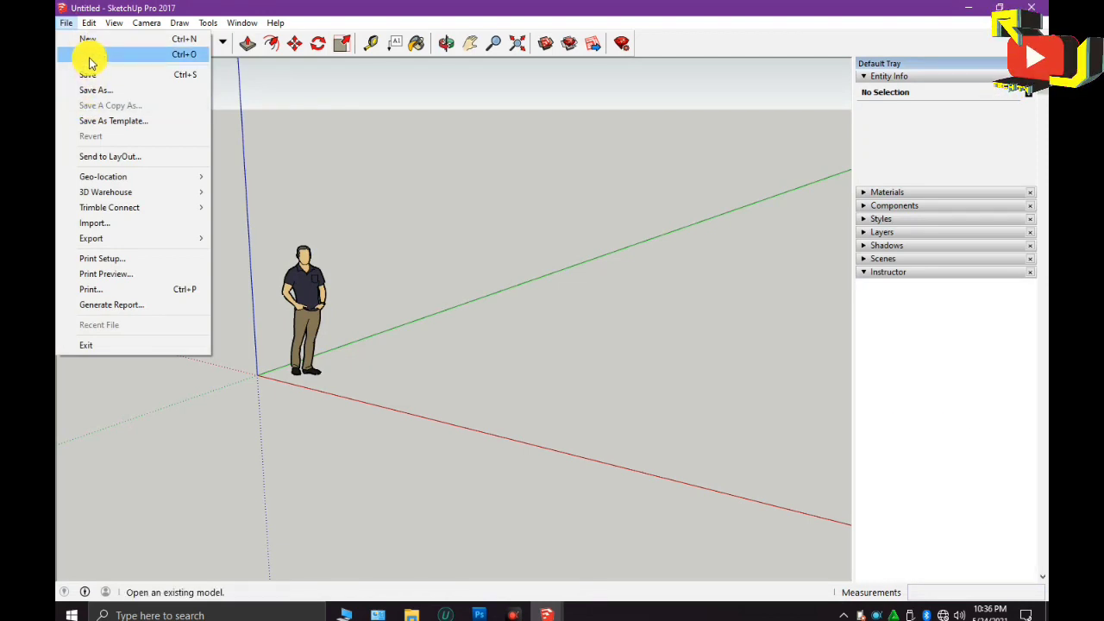
pyautogui.click(91, 57)
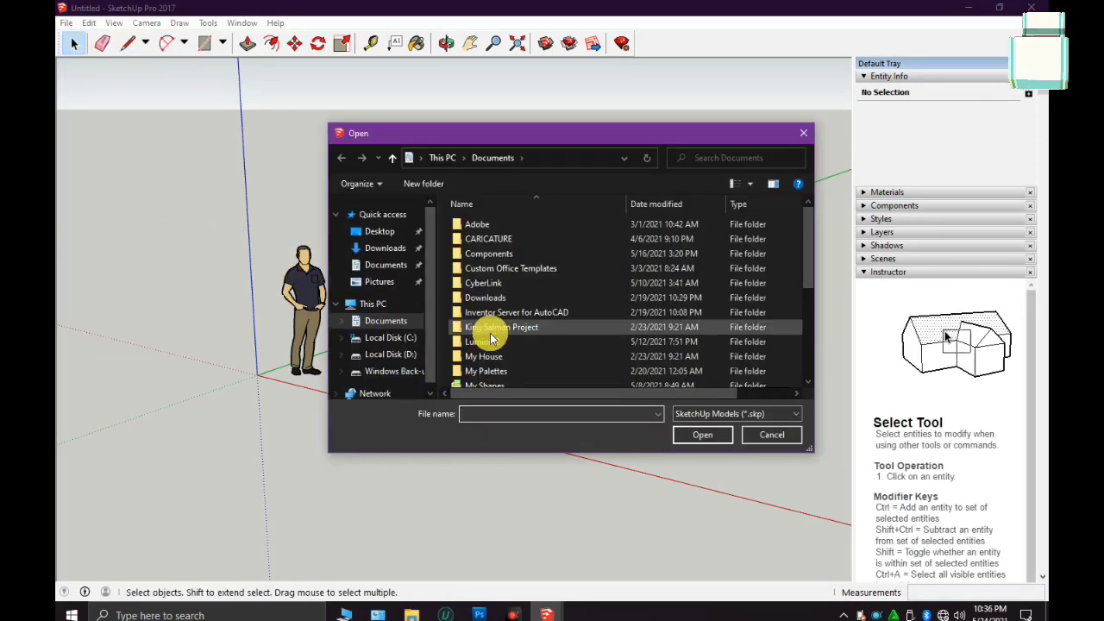
pyautogui.scroll(-5, 560, 332)
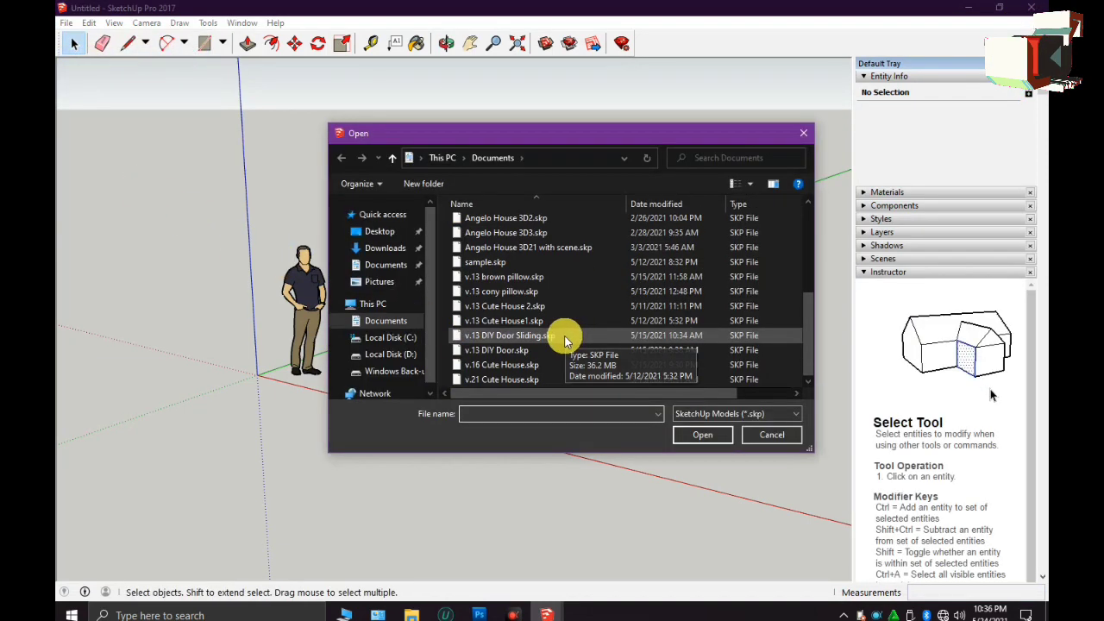
pyautogui.click(531, 365)
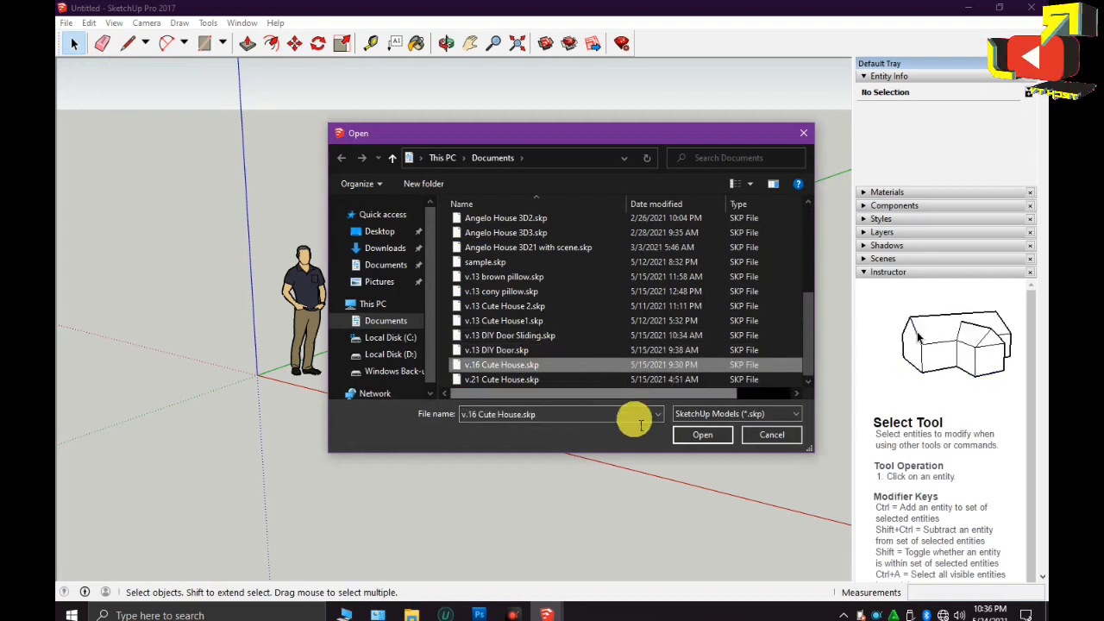
pyautogui.click(701, 435)
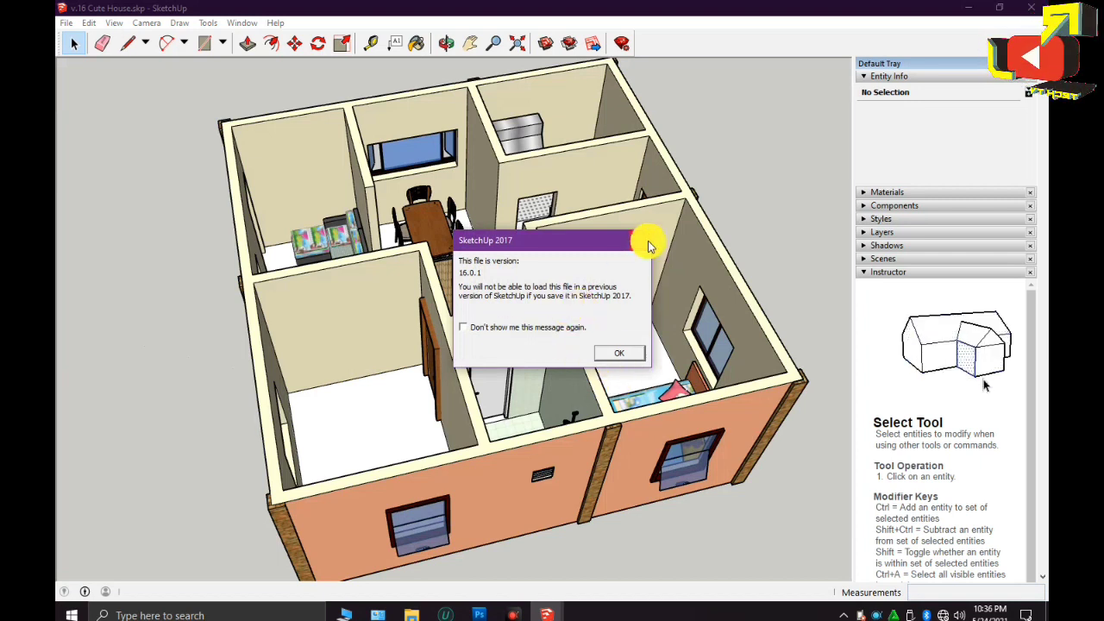
pyautogui.click(615, 354)
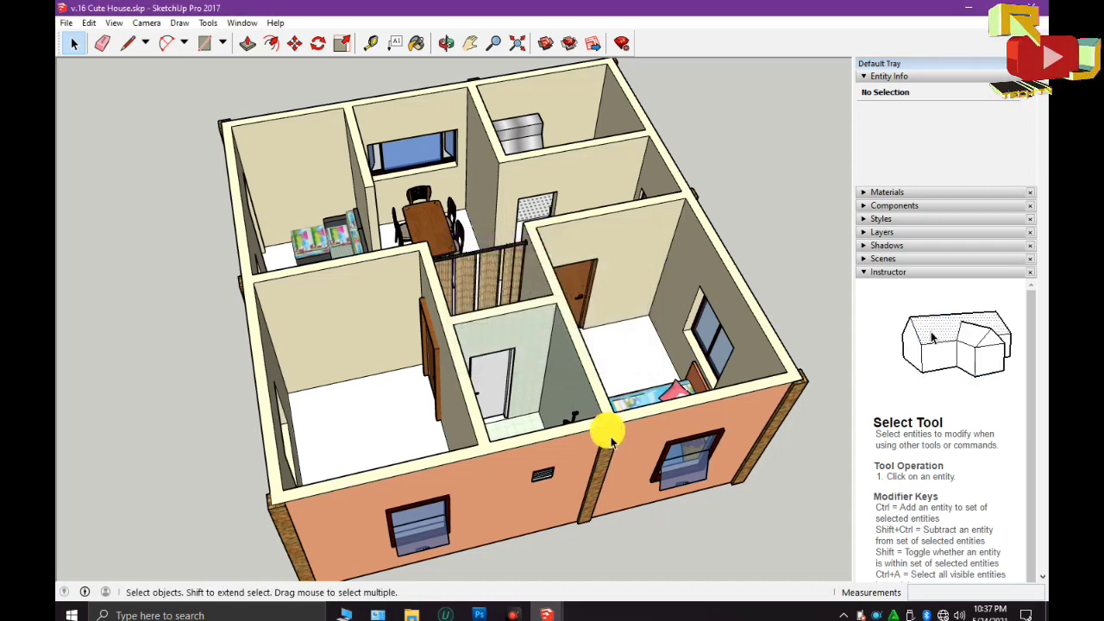
# Examine the house model from several sides, including its rooms, windows and outer walls.
pyautogui.scroll(-1, 609, 440)
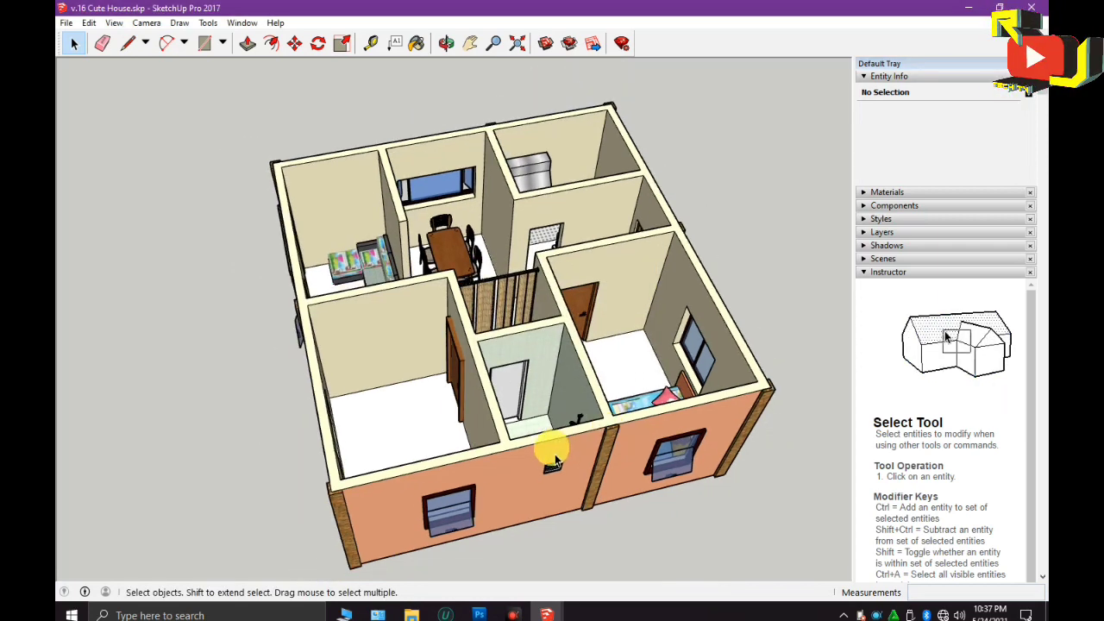
pyautogui.scroll(-1, 555, 457)
pyautogui.moveTo(557, 457); pyautogui.dragTo(573, 395)
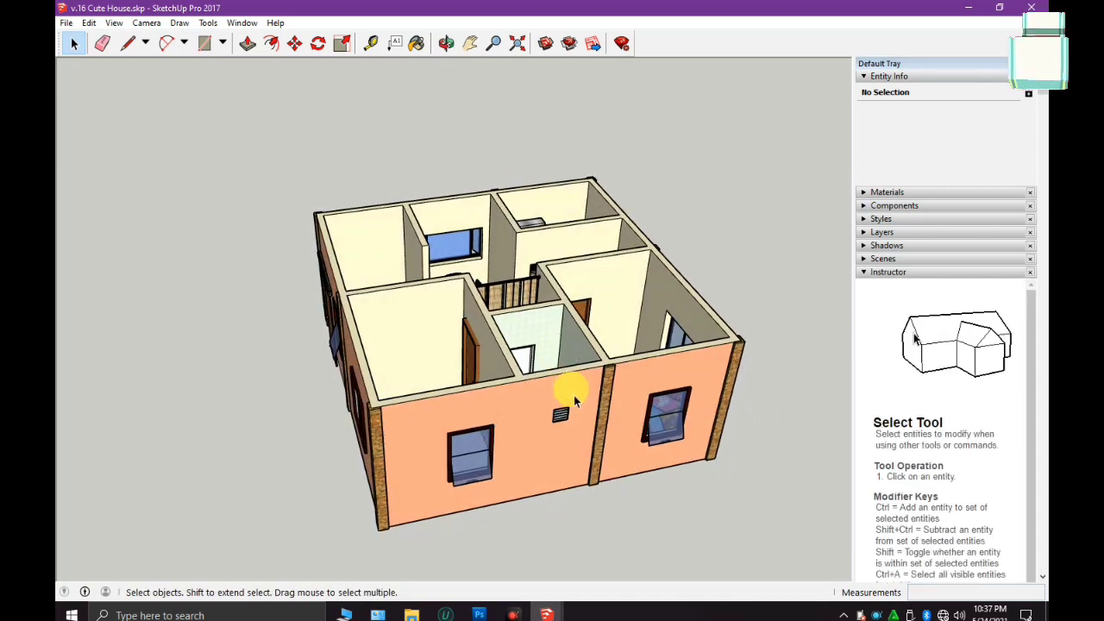
pyautogui.moveTo(616, 435); pyautogui.dragTo(442, 413)
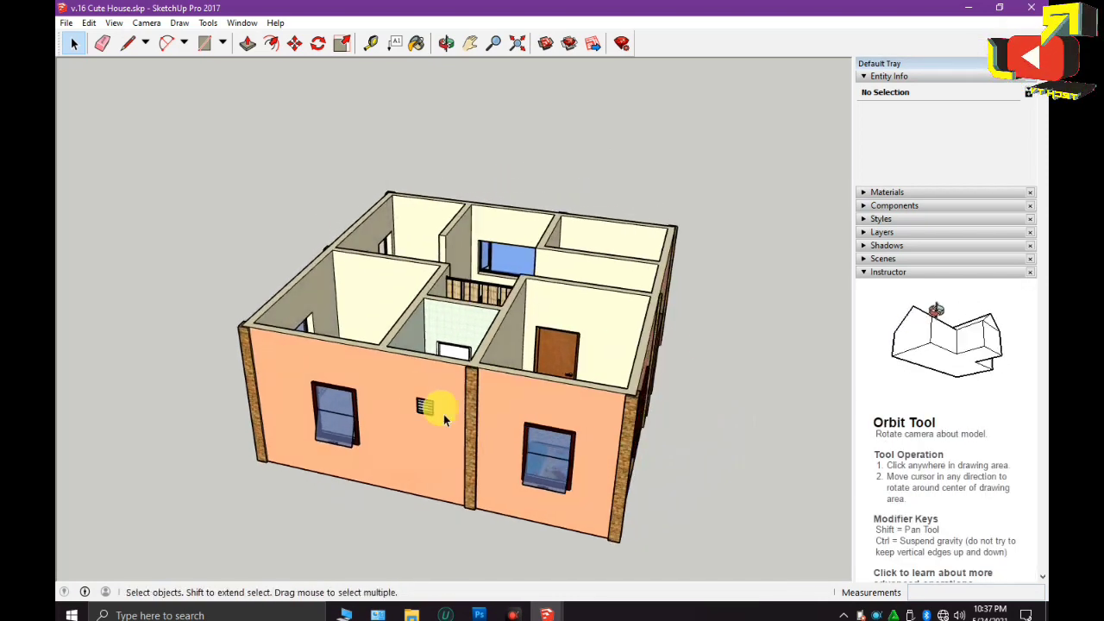
pyautogui.moveTo(525, 432); pyautogui.dragTo(422, 462)
pyautogui.moveTo(542, 483); pyautogui.dragTo(671, 468)
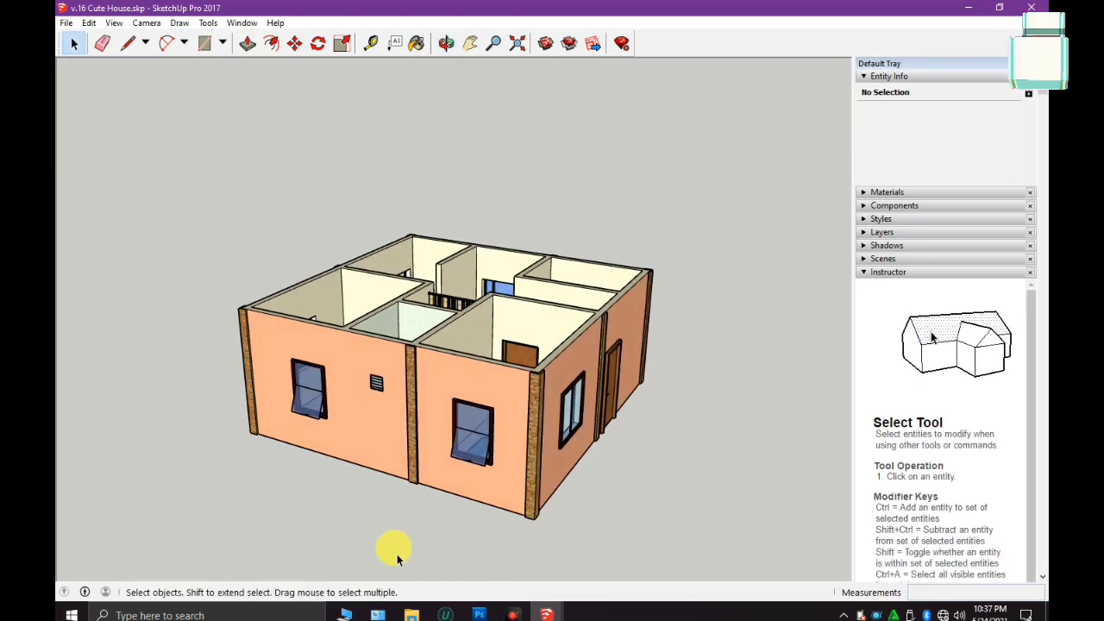
# Find the On-Screen Keyboard app with a Windows search and open it.
pyautogui.click(70, 614)
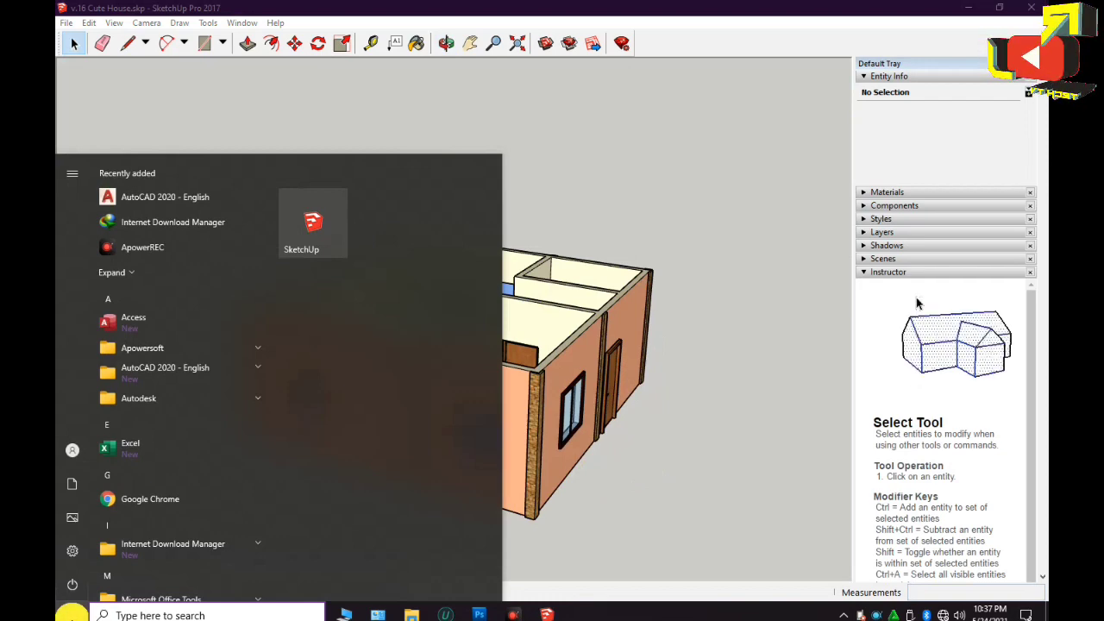
pyautogui.write('on')
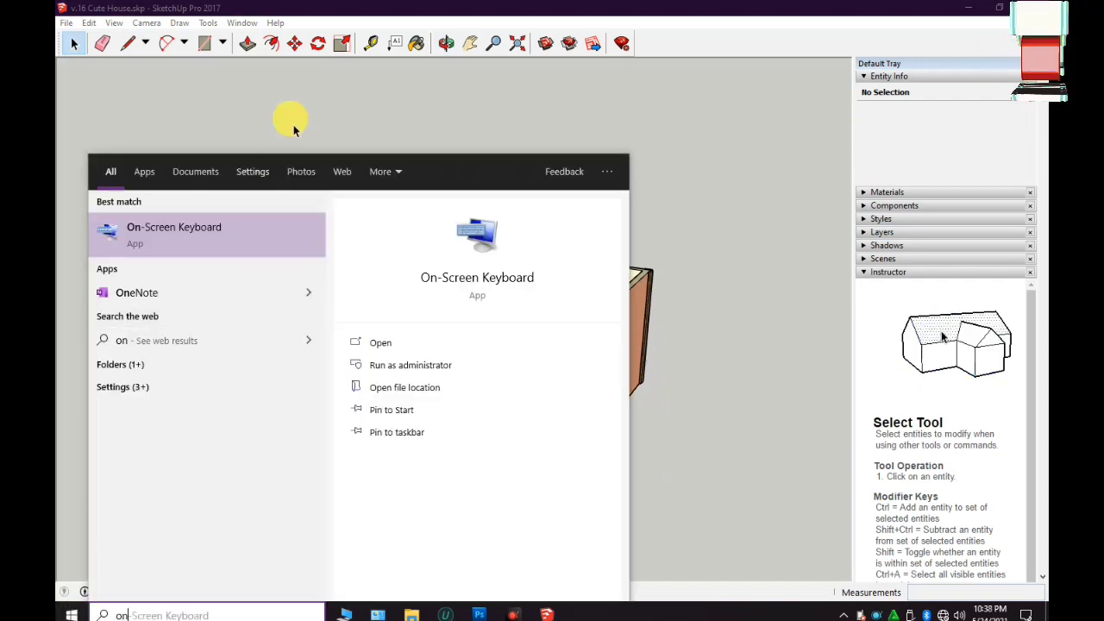
pyautogui.click(253, 229)
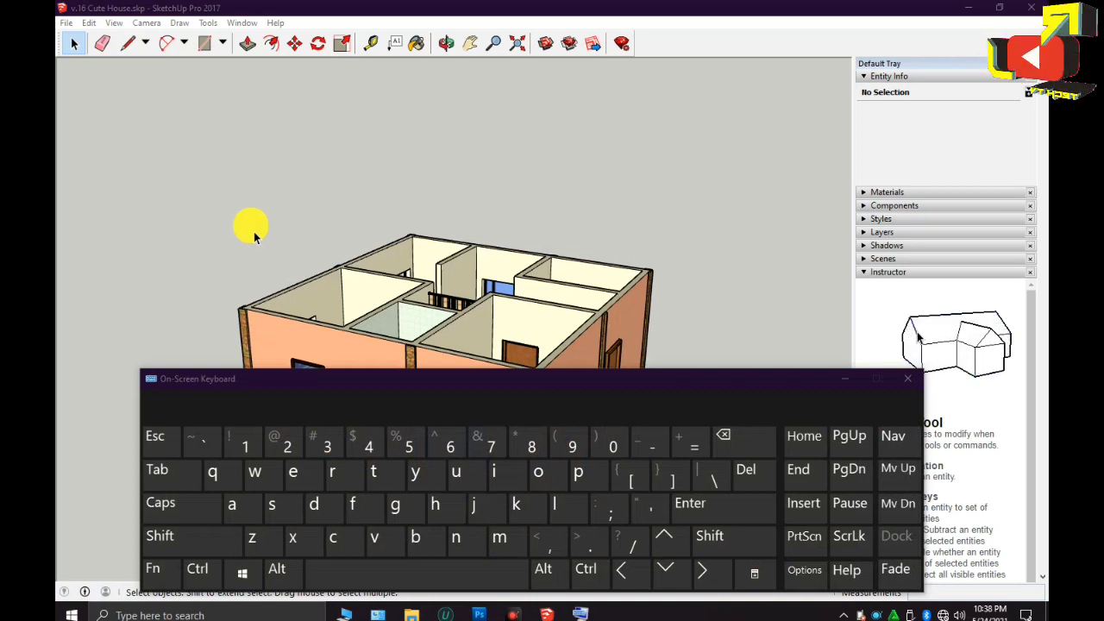
# Call up the Windows security options screen with the on-screen keyboard and start Task Manager from it.
pyautogui.press('ctrl')
pyautogui.press('alt')
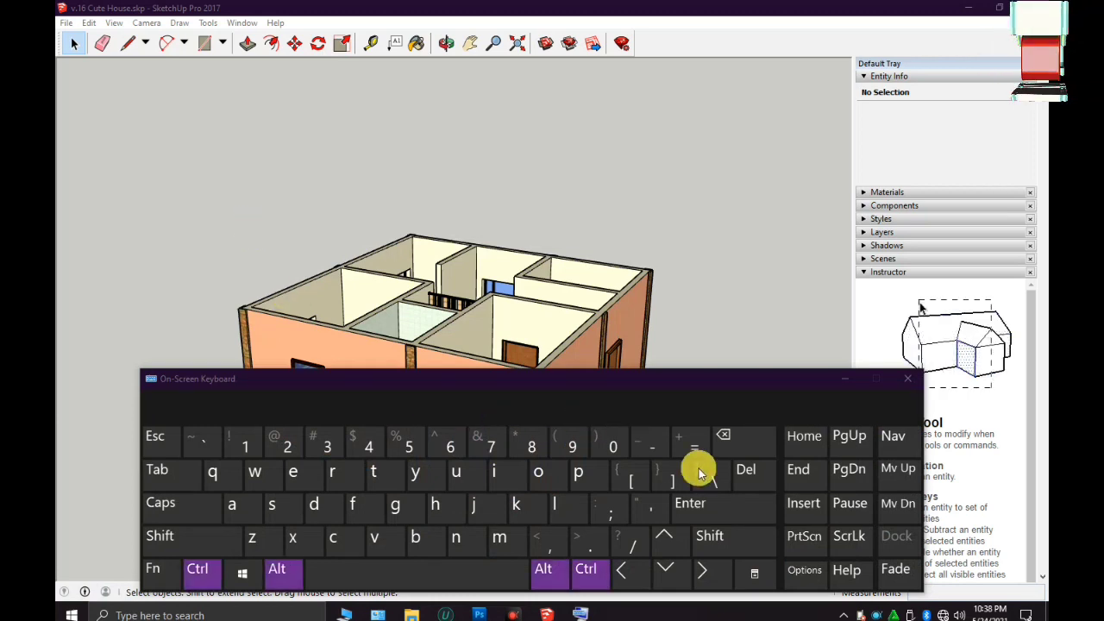
pyautogui.click(764, 487)
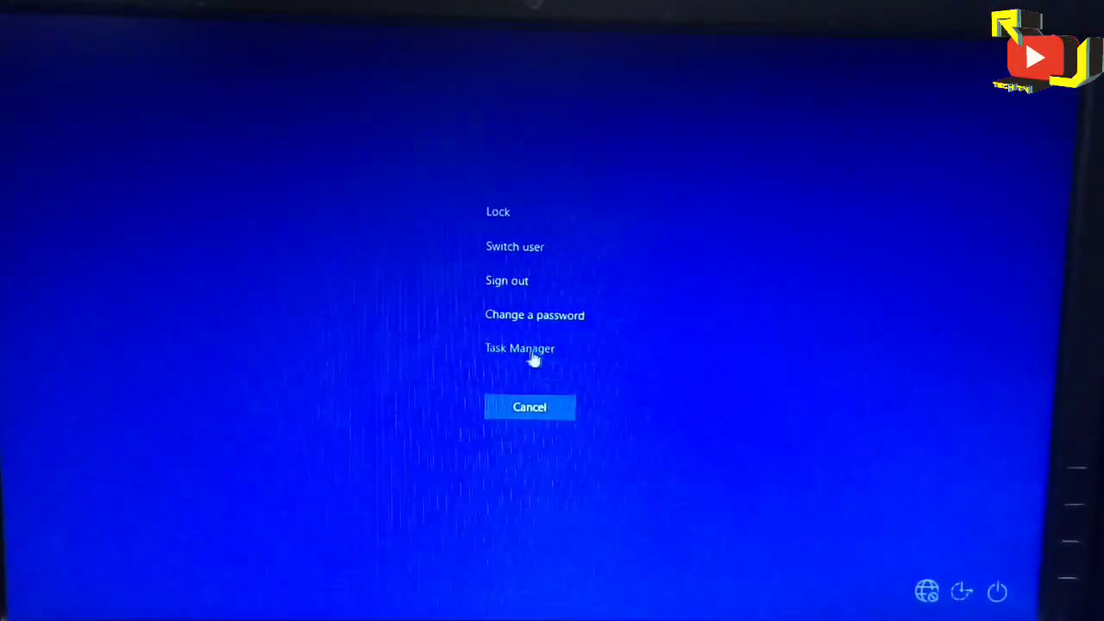
pyautogui.click(522, 353)
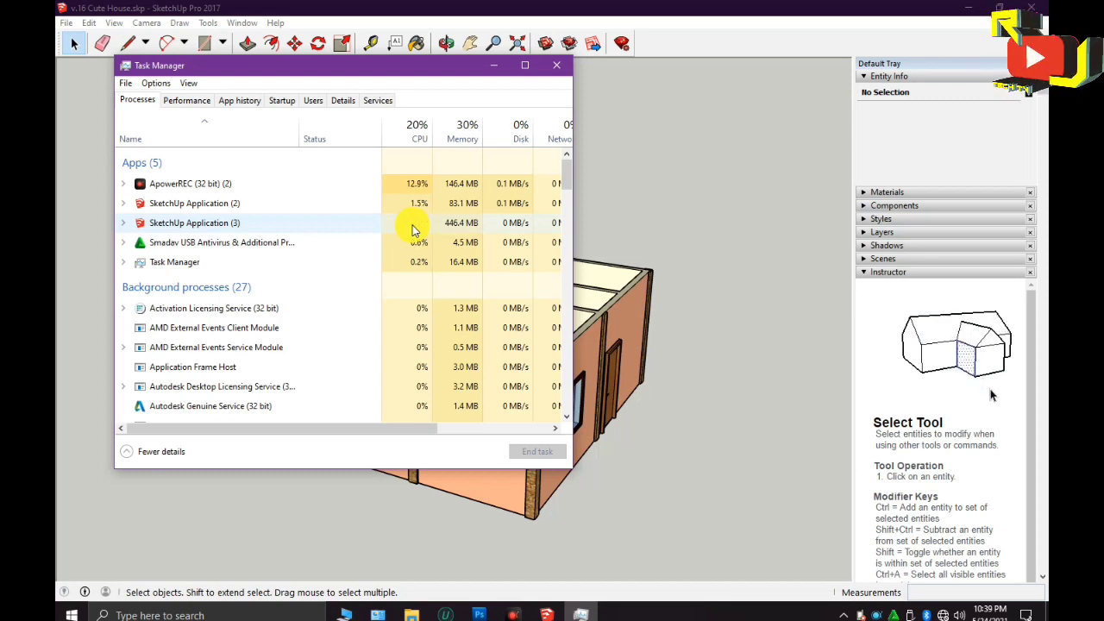
# End the SketchUp Application (3) task, dismiss the load error message and close the remaining untitled SketchUp window.
pyautogui.click(454, 232)
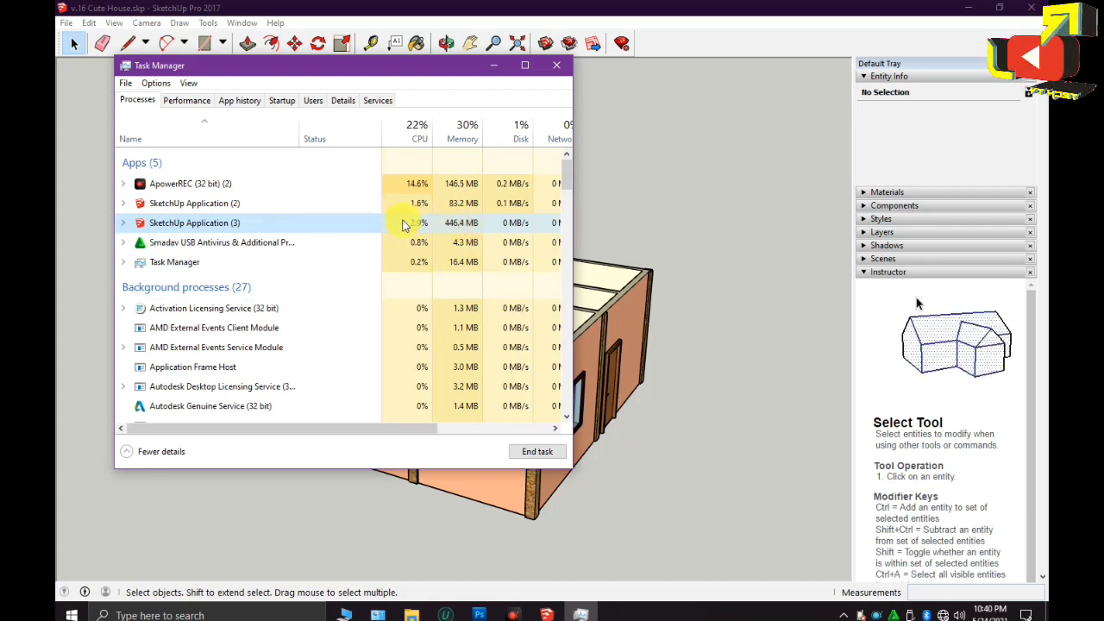
pyautogui.click(531, 454)
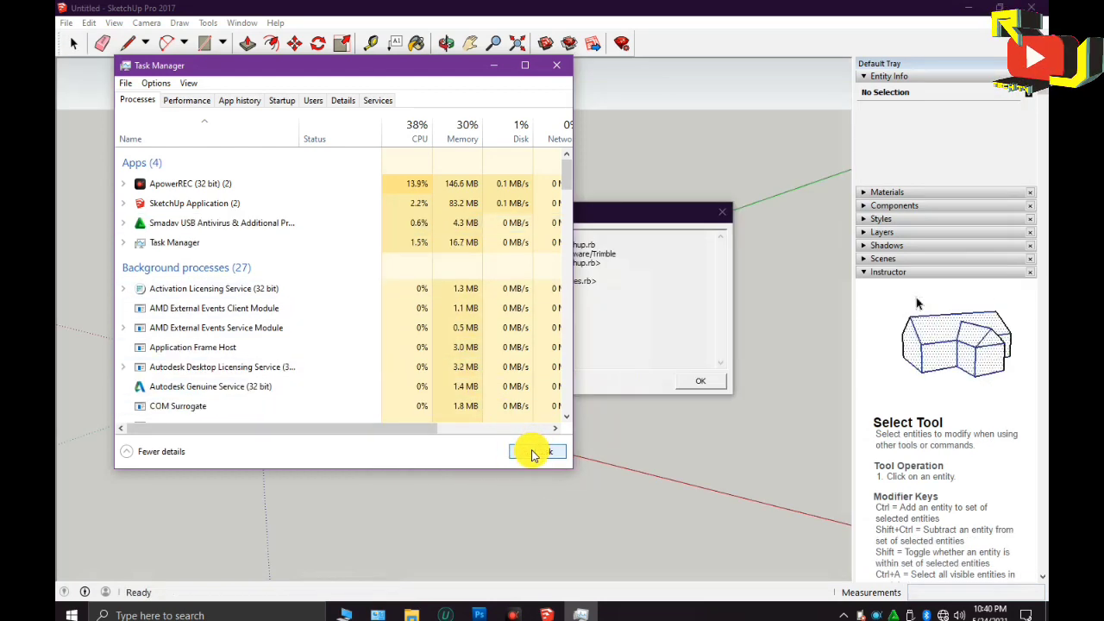
pyautogui.click(705, 383)
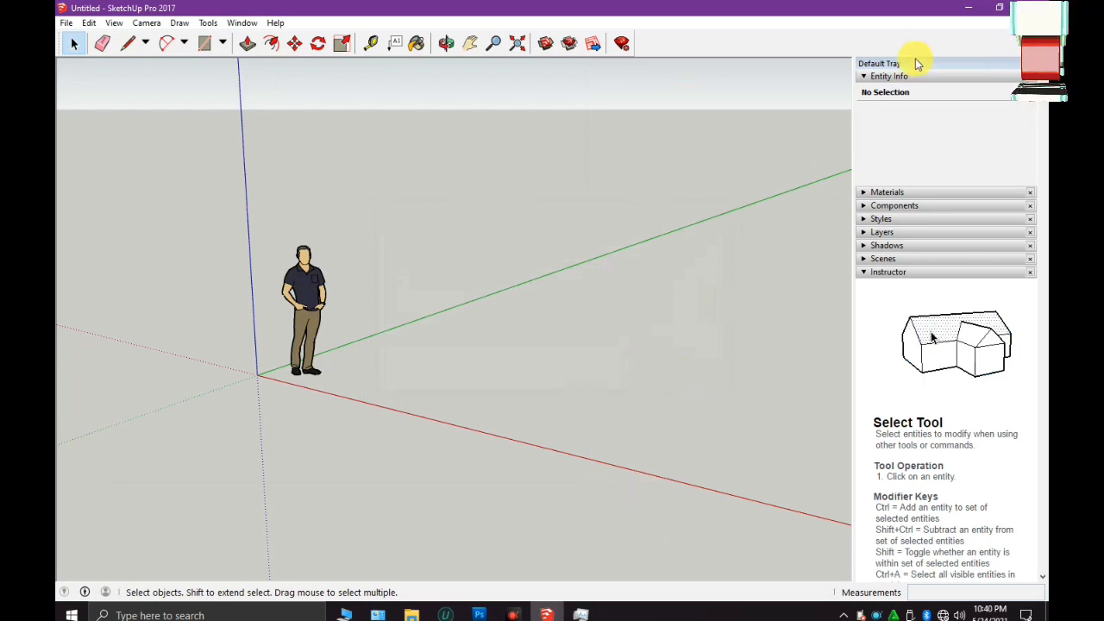
pyautogui.click(1030, 7)
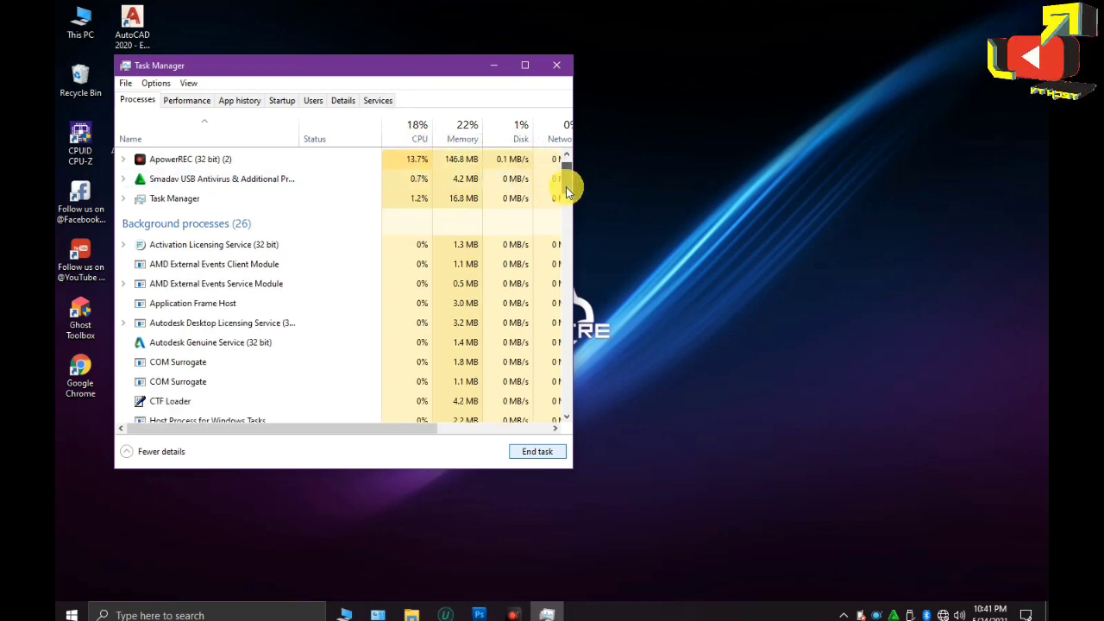
# Review the list of background processes and the computer's memory performance in Task Manager.
pyautogui.scroll(-2, 566, 187)
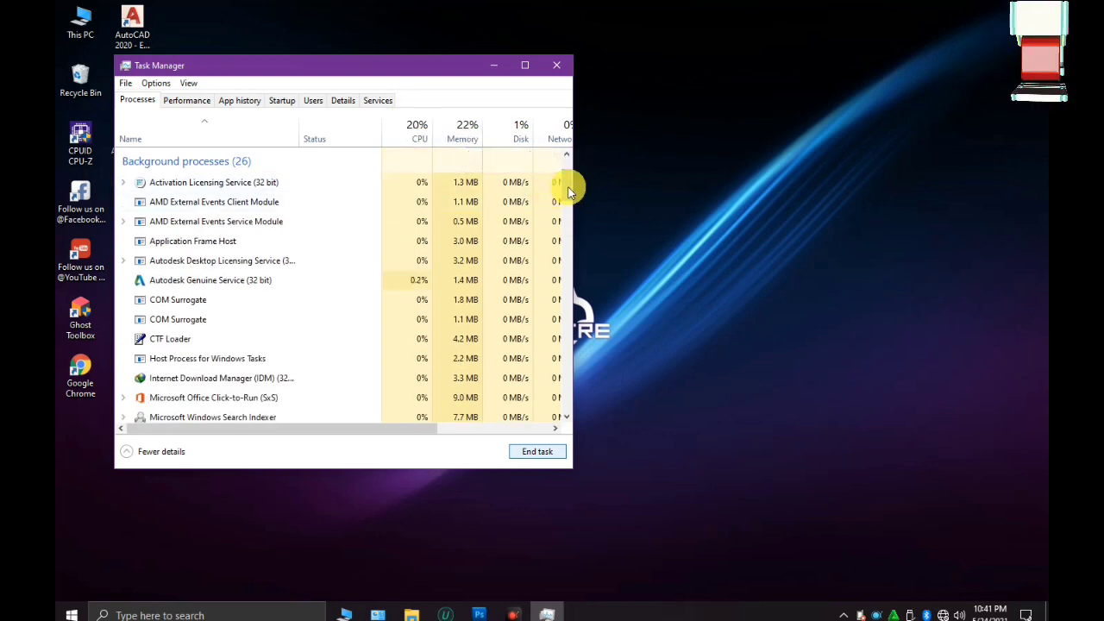
pyautogui.scroll(-3, 569, 197)
pyautogui.scroll(5, 572, 185)
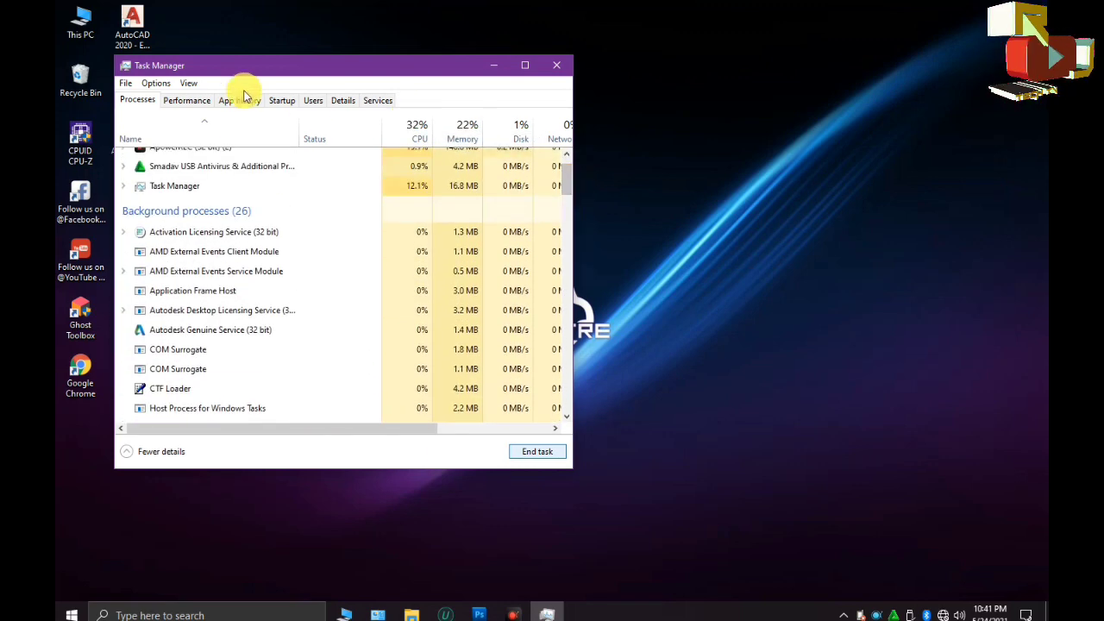
pyautogui.click(186, 99)
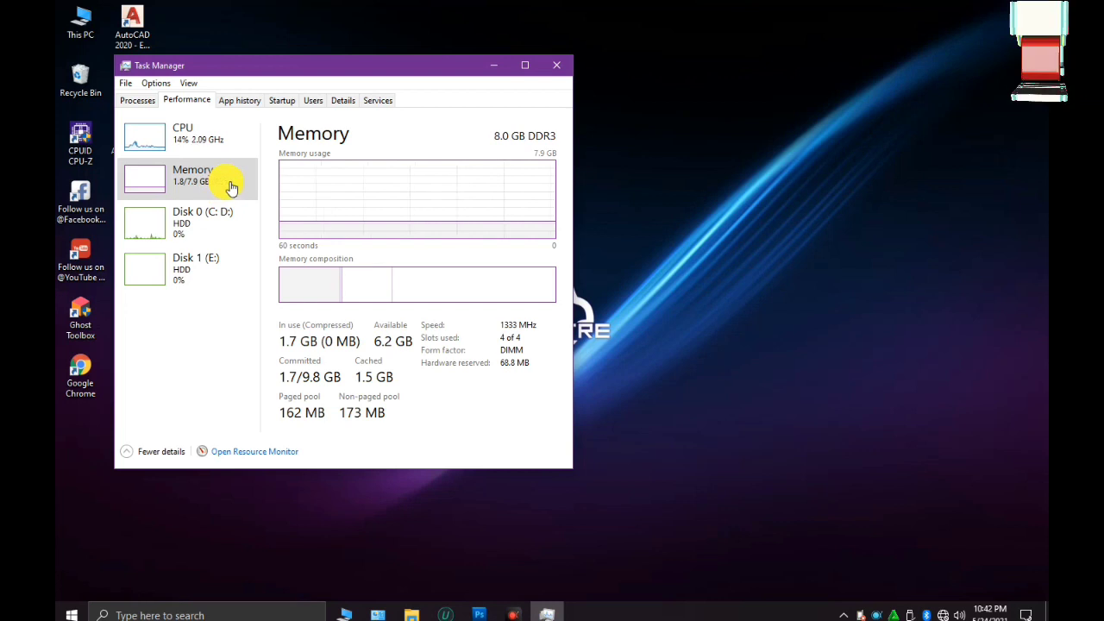
# Disable PdaNetPC.exe in the list of startup programs.
pyautogui.click(287, 101)
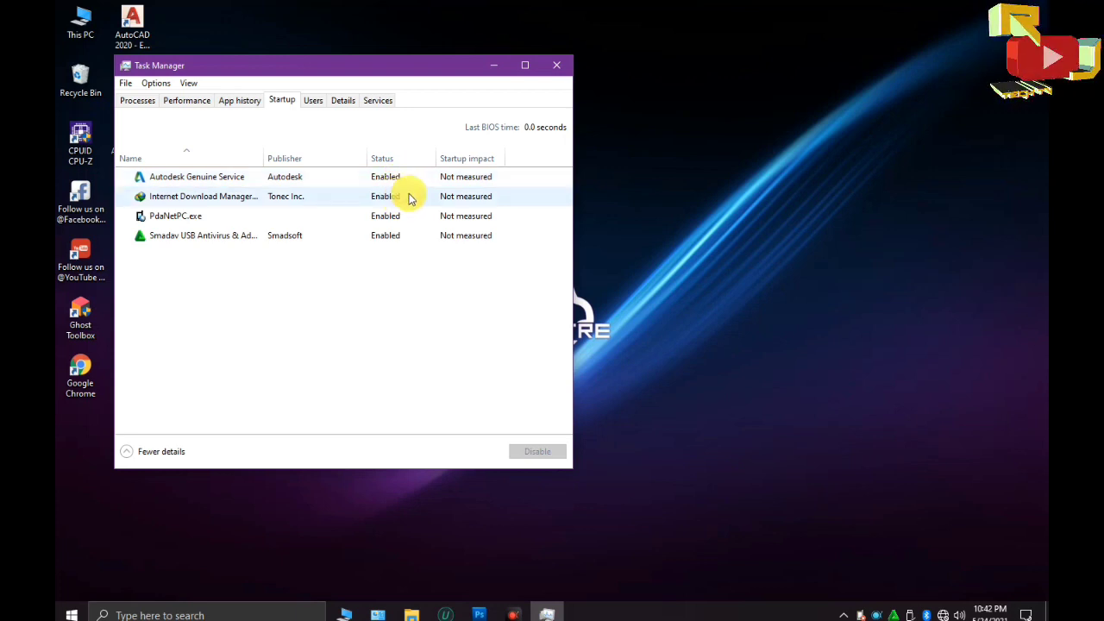
pyautogui.click(366, 222)
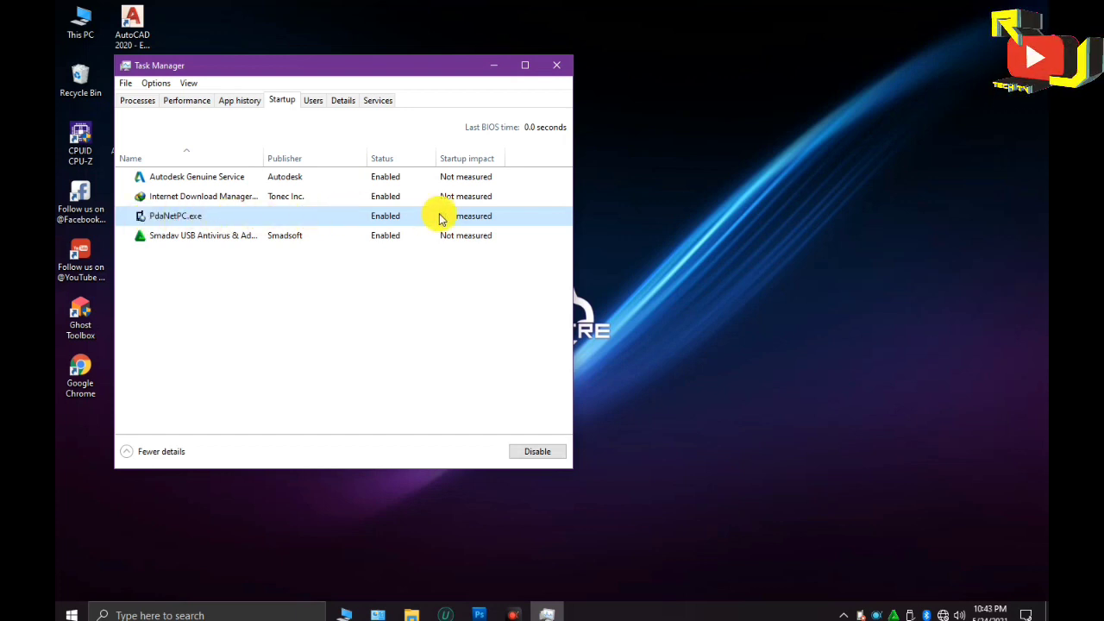
pyautogui.click(547, 452)
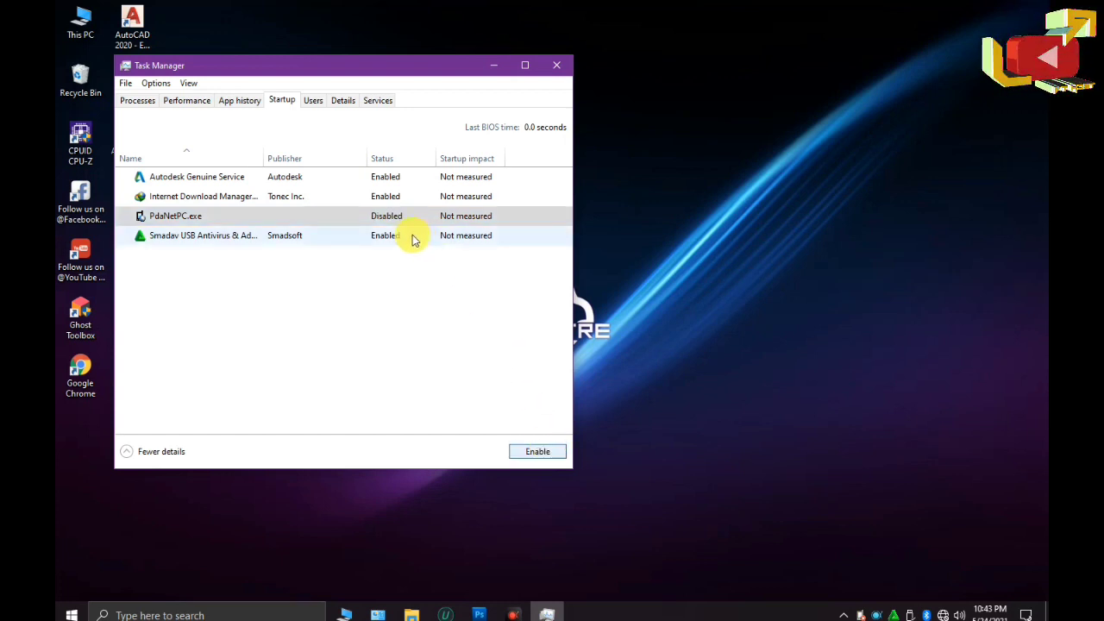
# Check the running processes and memory performance once more, and close Task Manager.
pyautogui.click(139, 100)
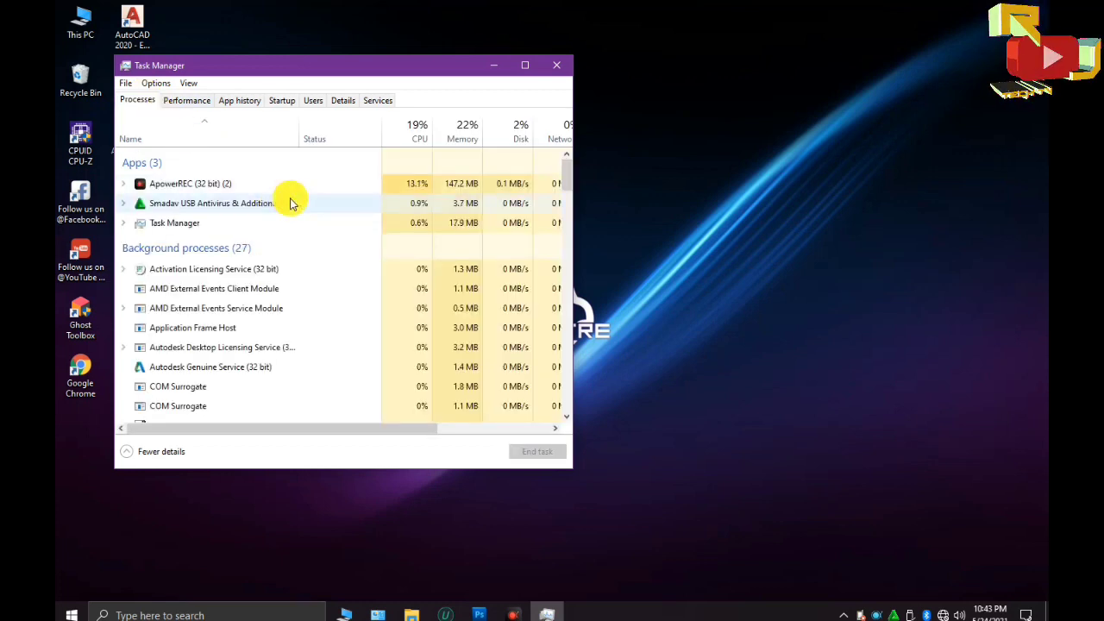
pyautogui.hotkey('ctrl', 'Tab')
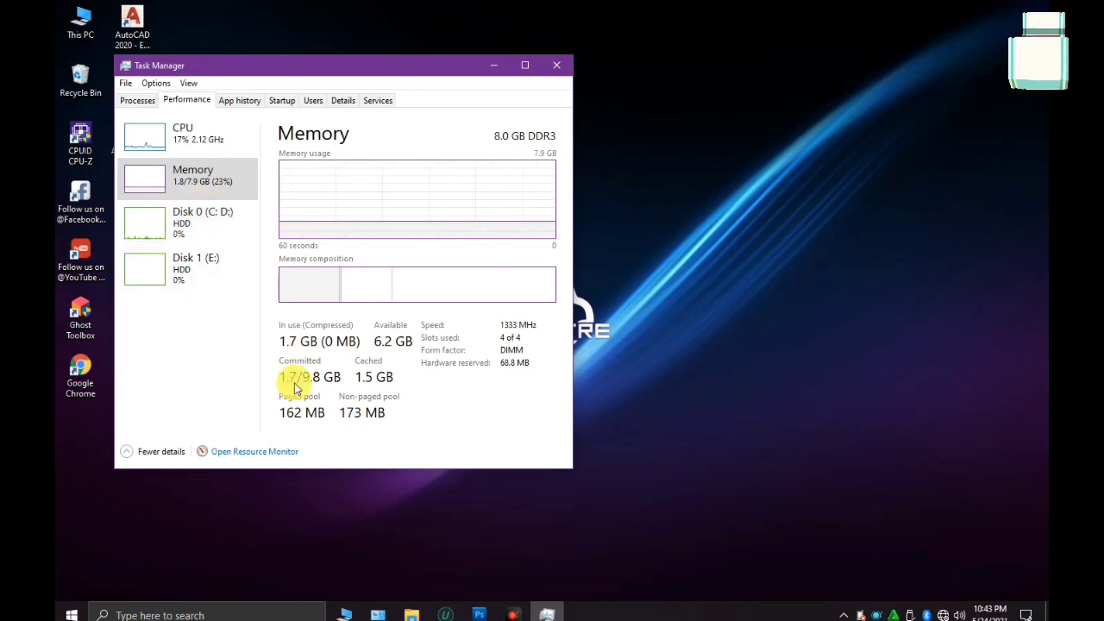
pyautogui.click(559, 67)
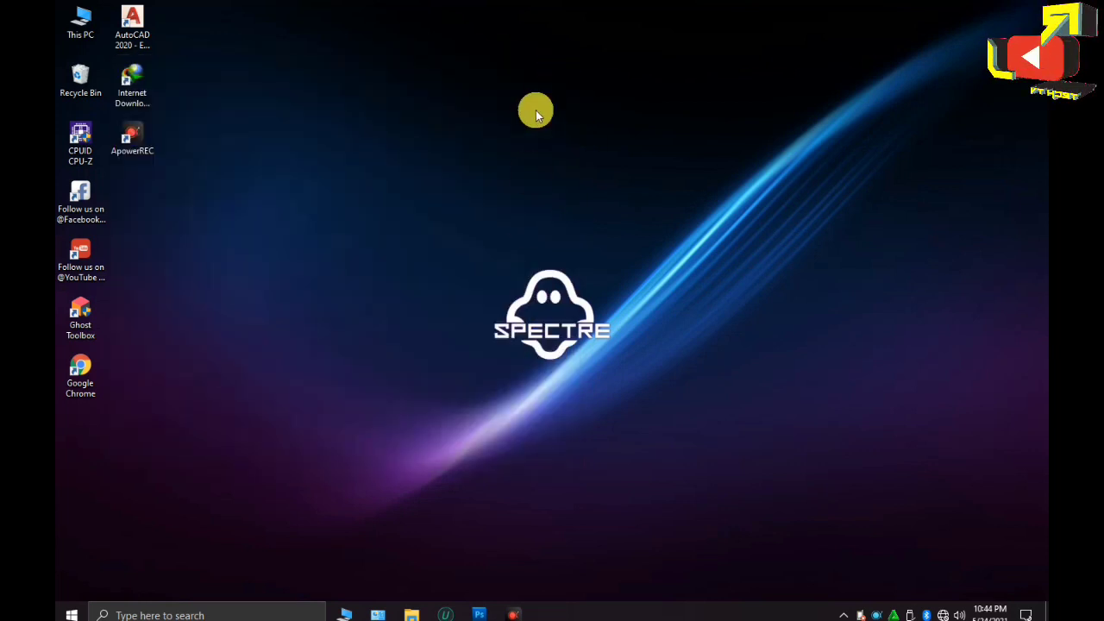